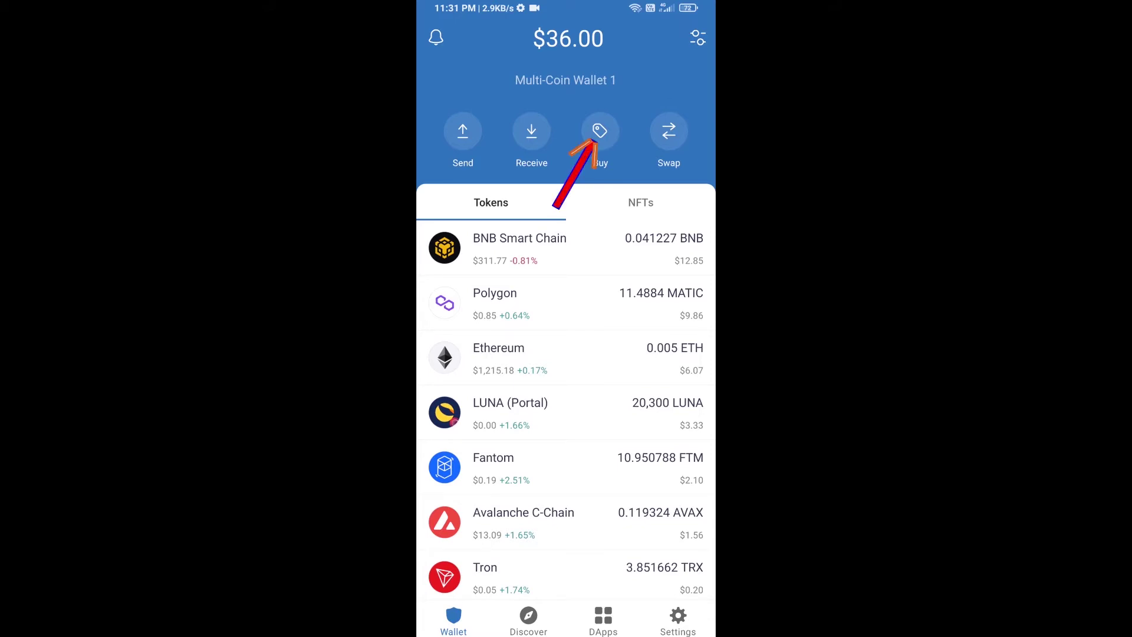
# Open Trust Wallet's Buy list to choose a coin to purchase.
pyautogui.click(600, 133)
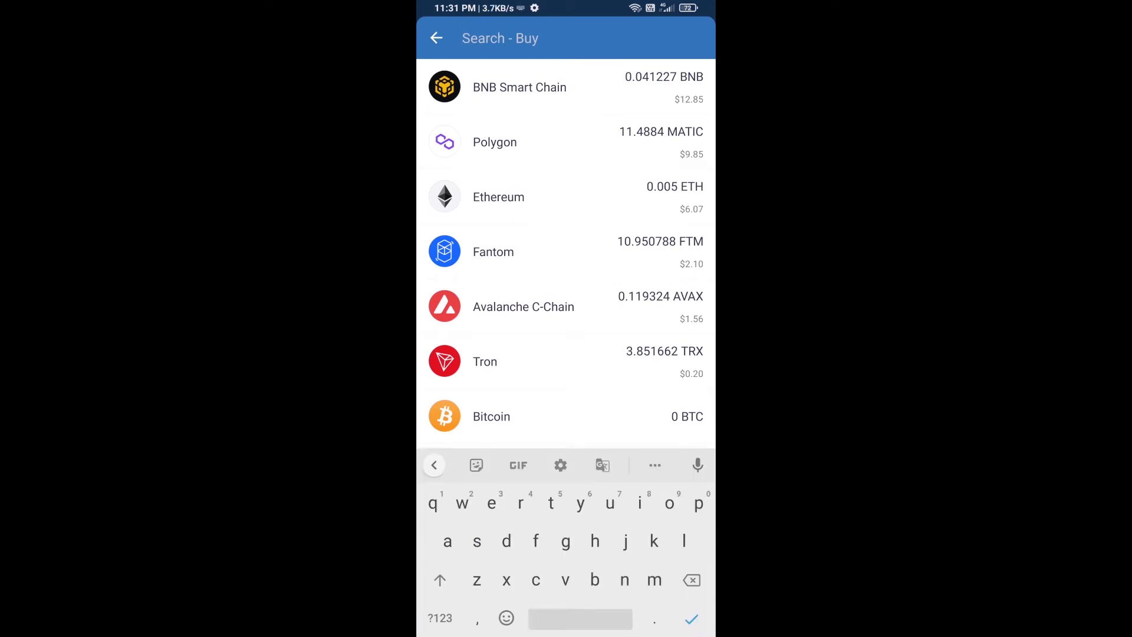
pyautogui.write('eth')
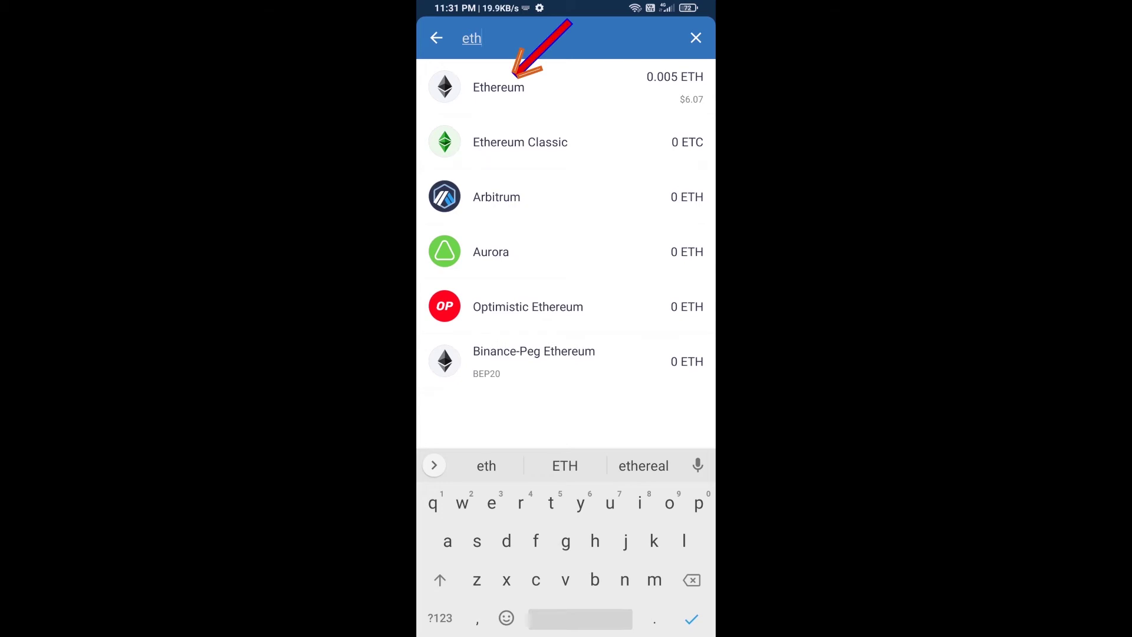
# Change the Ethereum purchase amount from $150 to $50, then abandon the purchase.
pyautogui.click(497, 86)
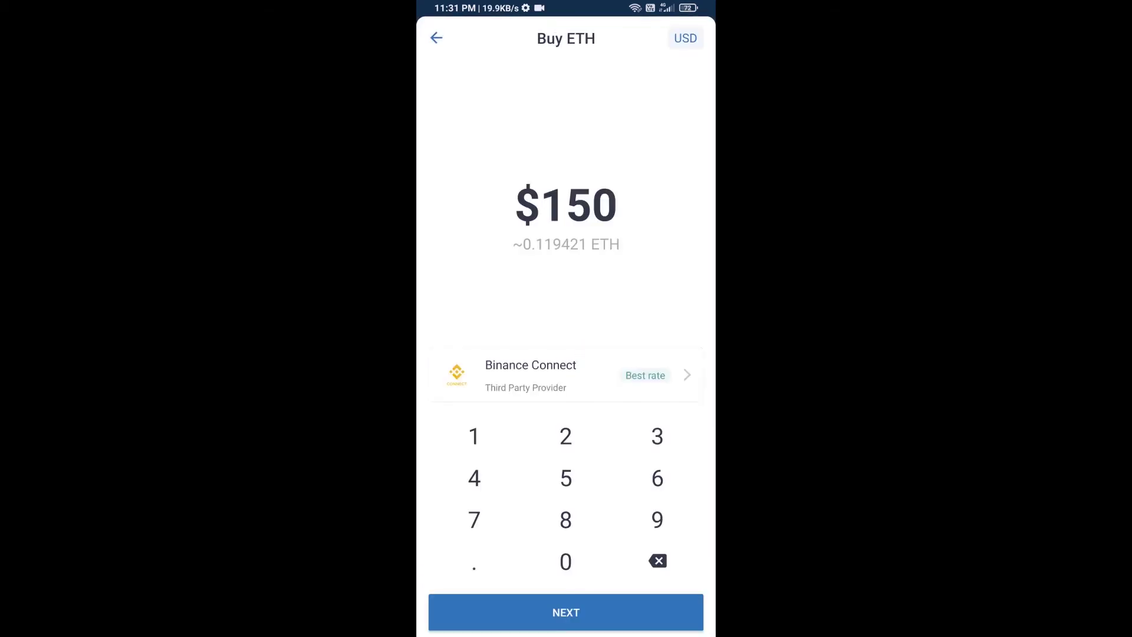
pyautogui.click(657, 561)
pyautogui.click(658, 561)
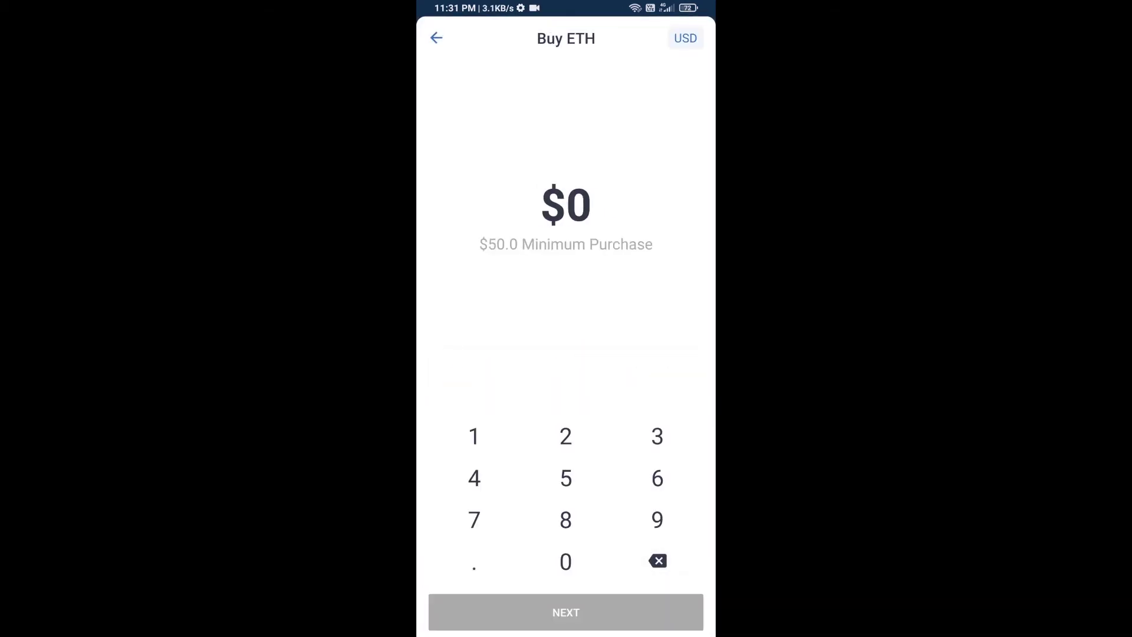
pyautogui.click(566, 478)
pyautogui.click(566, 561)
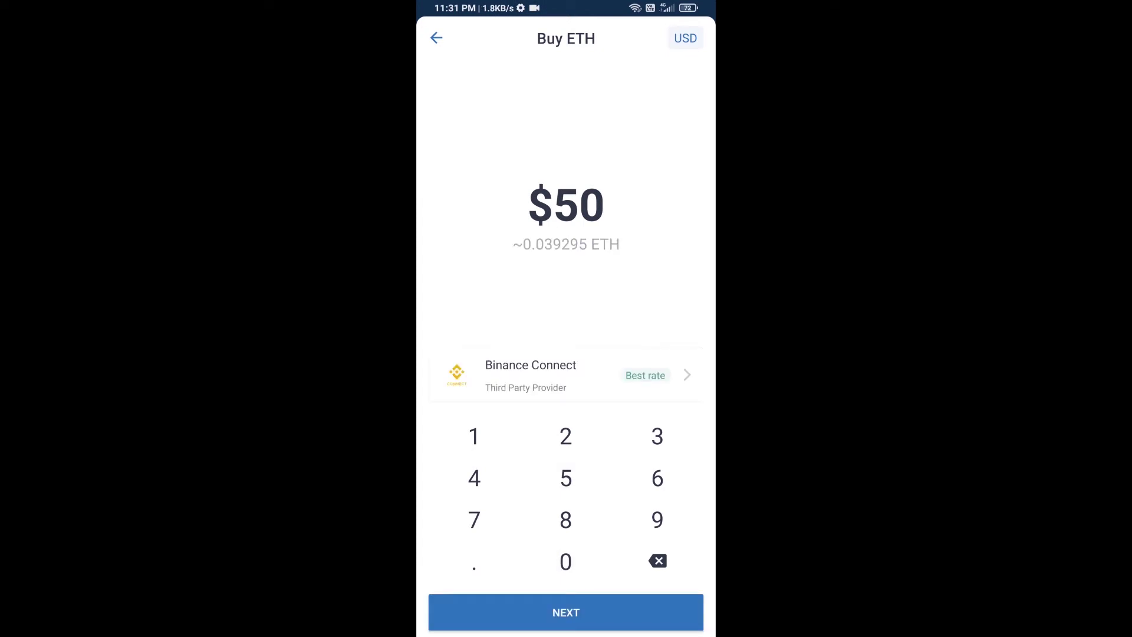
pyautogui.click(436, 37)
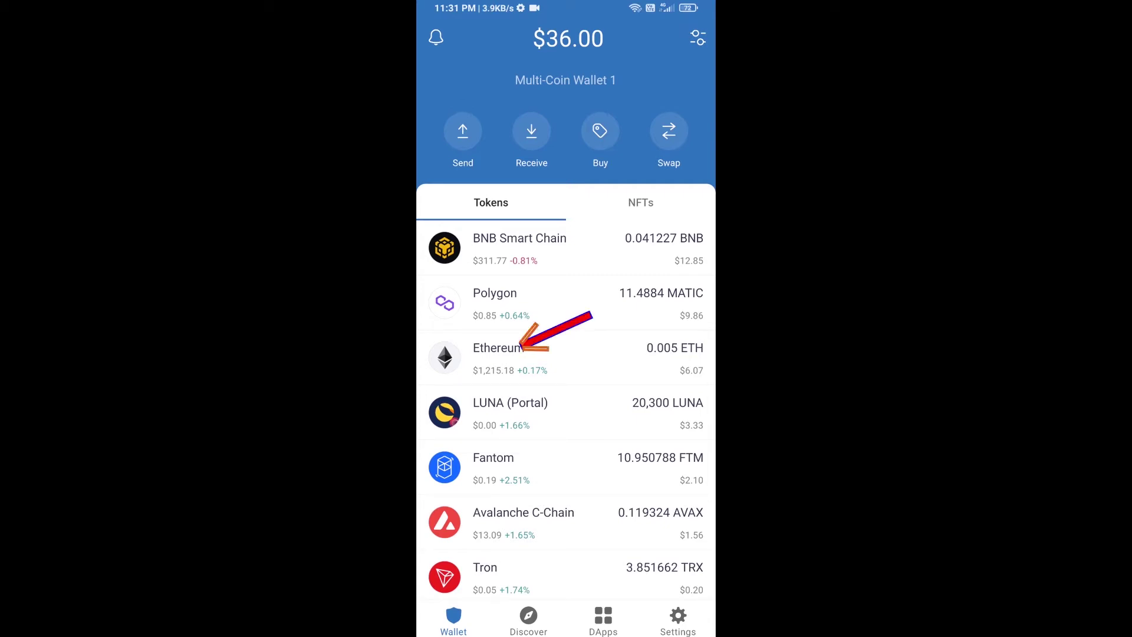
# Show the Ethereum receiving address and QR code, then return to the token list.
pyautogui.click(498, 354)
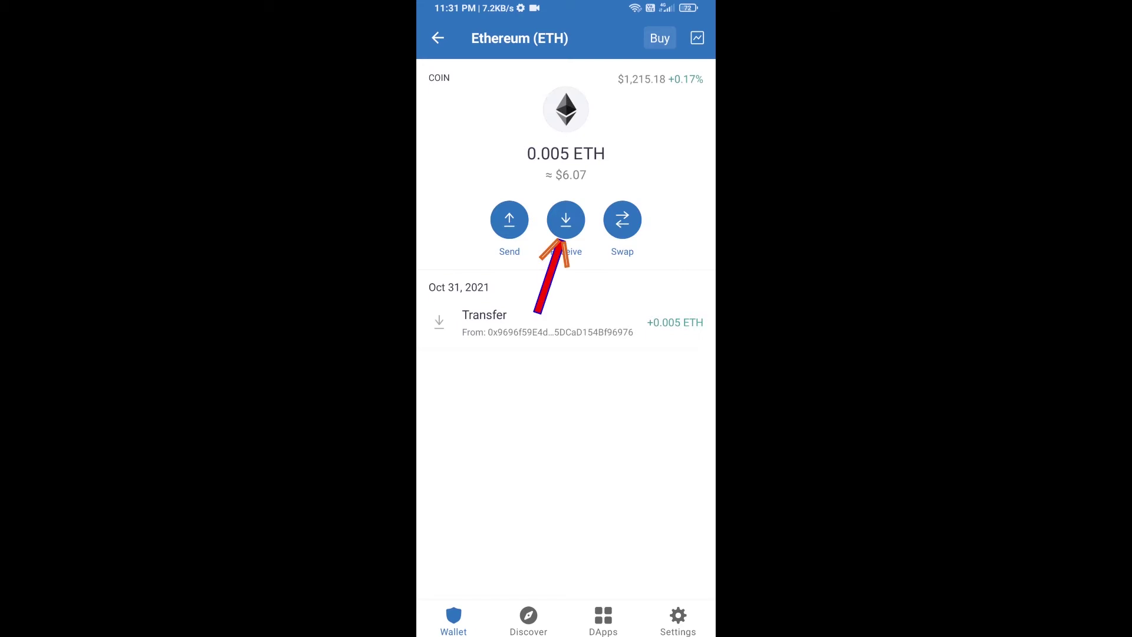
pyautogui.click(565, 220)
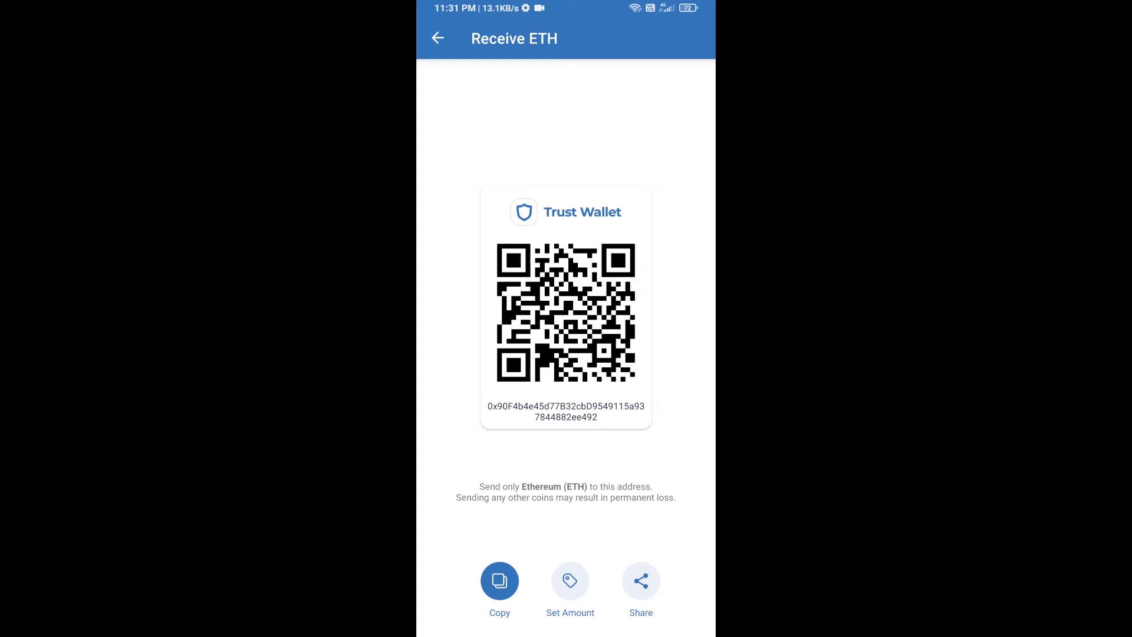
pyautogui.click(438, 39)
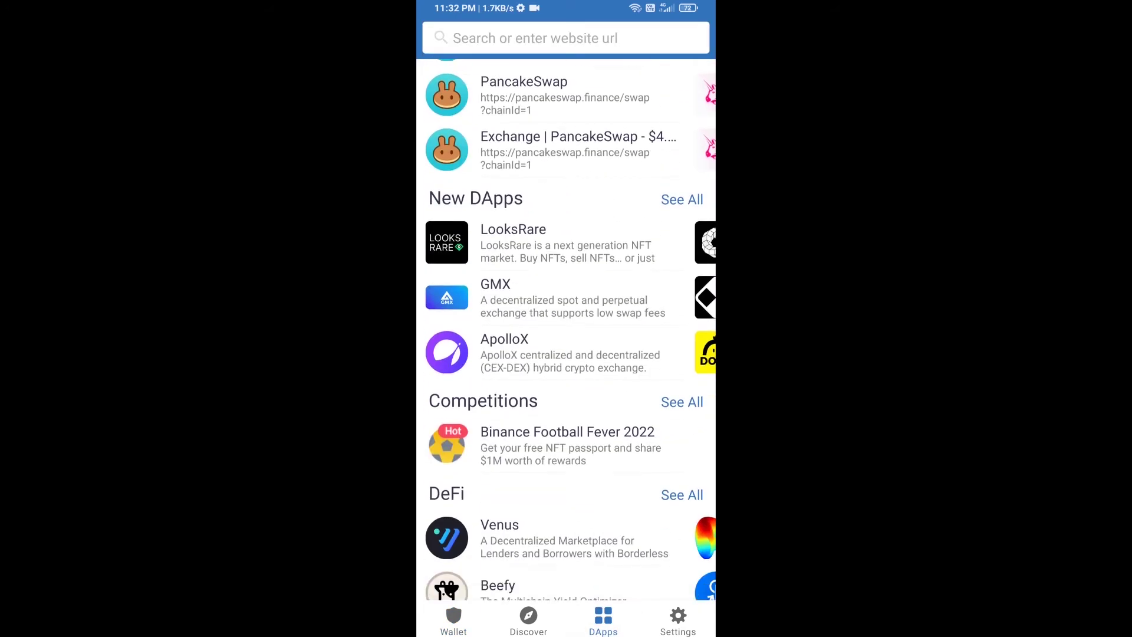
pyautogui.scroll(-2, 567, 354)
pyautogui.scroll(-2, 566, 353)
pyautogui.scroll(-1, 567, 354)
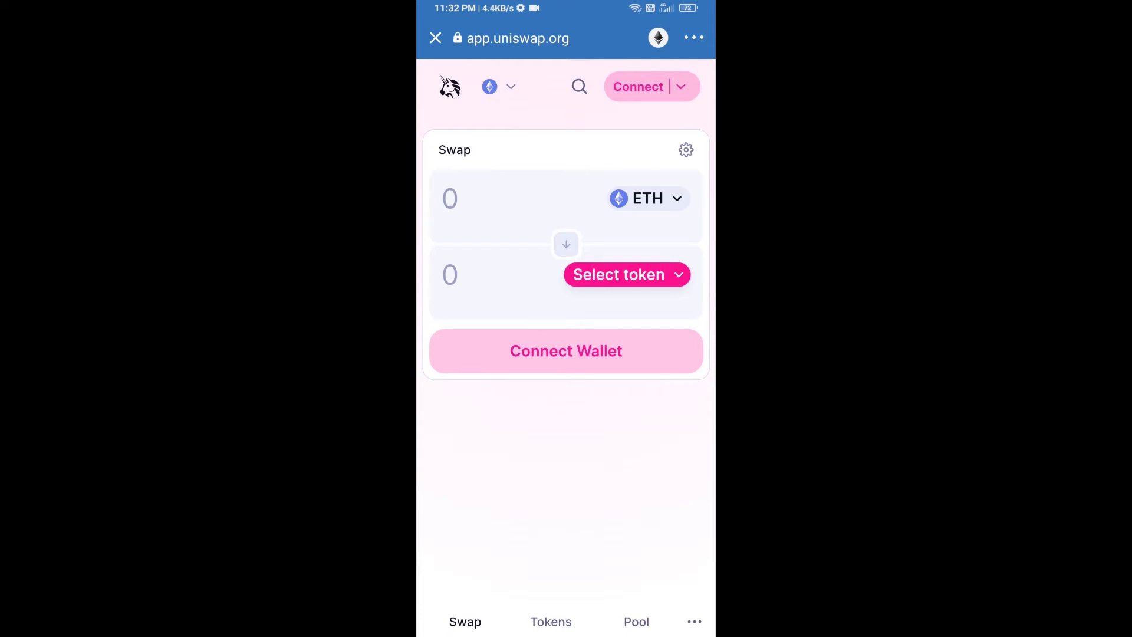
# Connect Trust Wallet to Uniswap via WalletConnect and approve the connection.
pyautogui.click(567, 350)
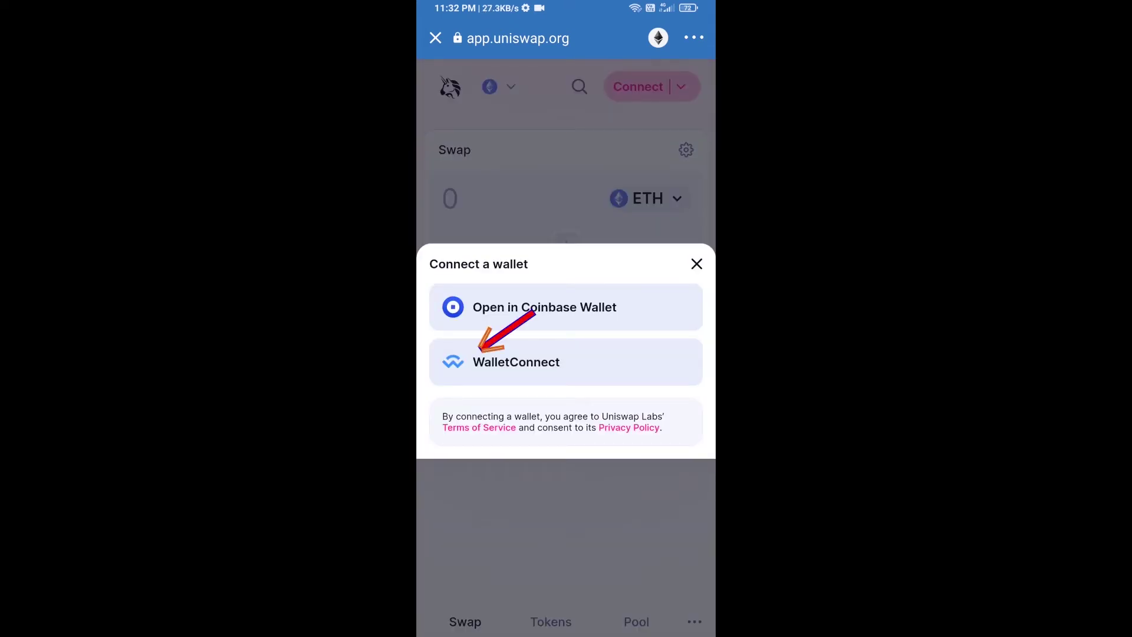
pyautogui.click(516, 362)
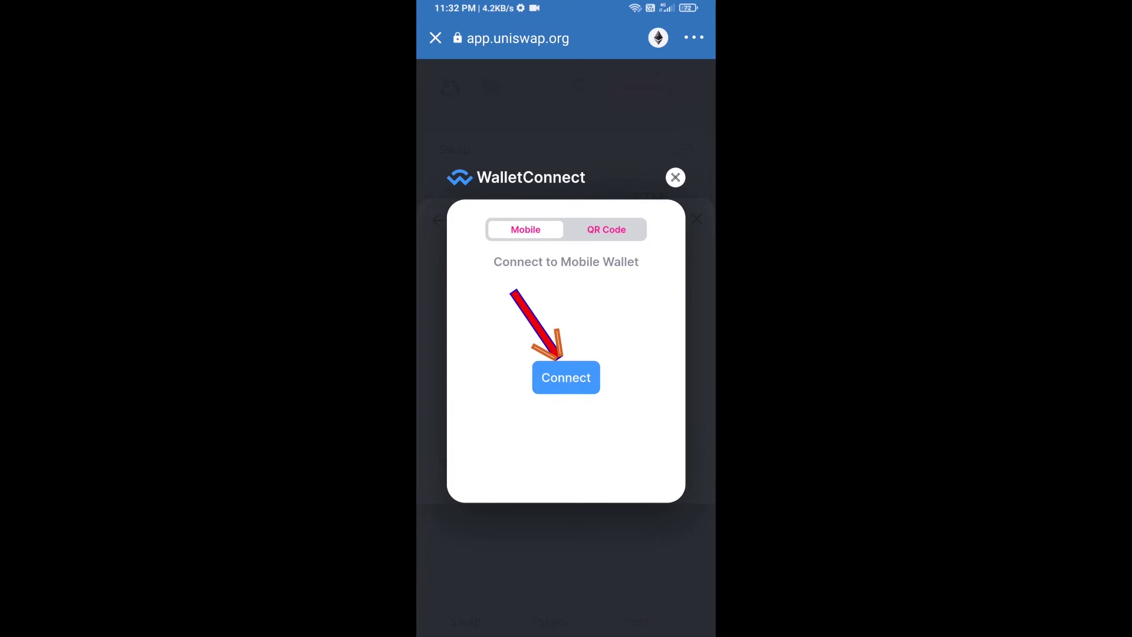
pyautogui.click(566, 377)
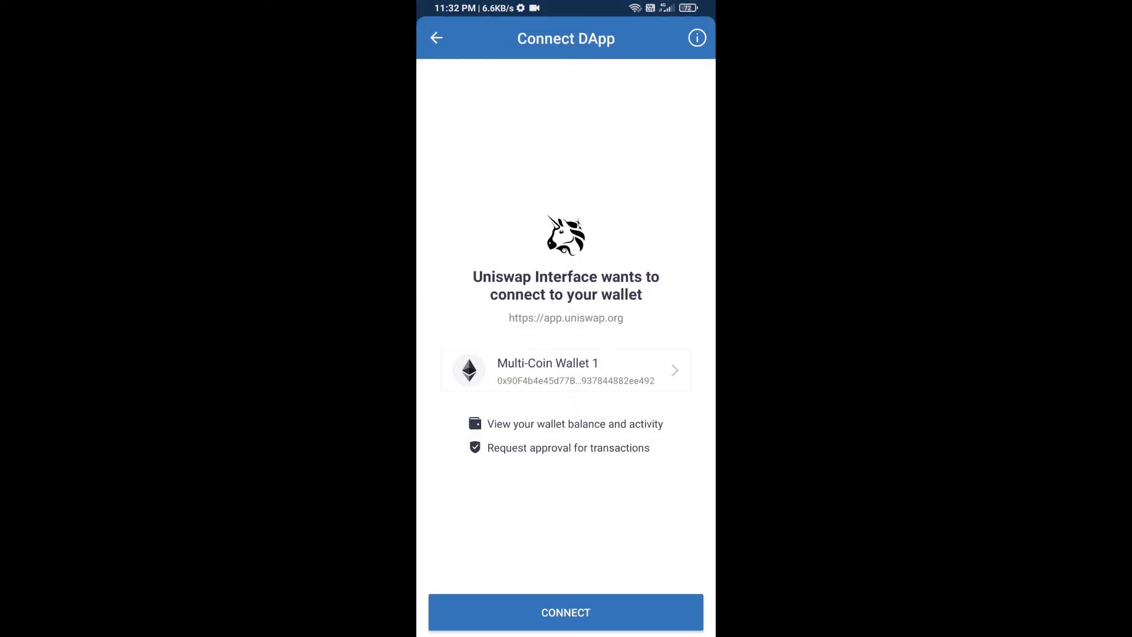
pyautogui.click(566, 613)
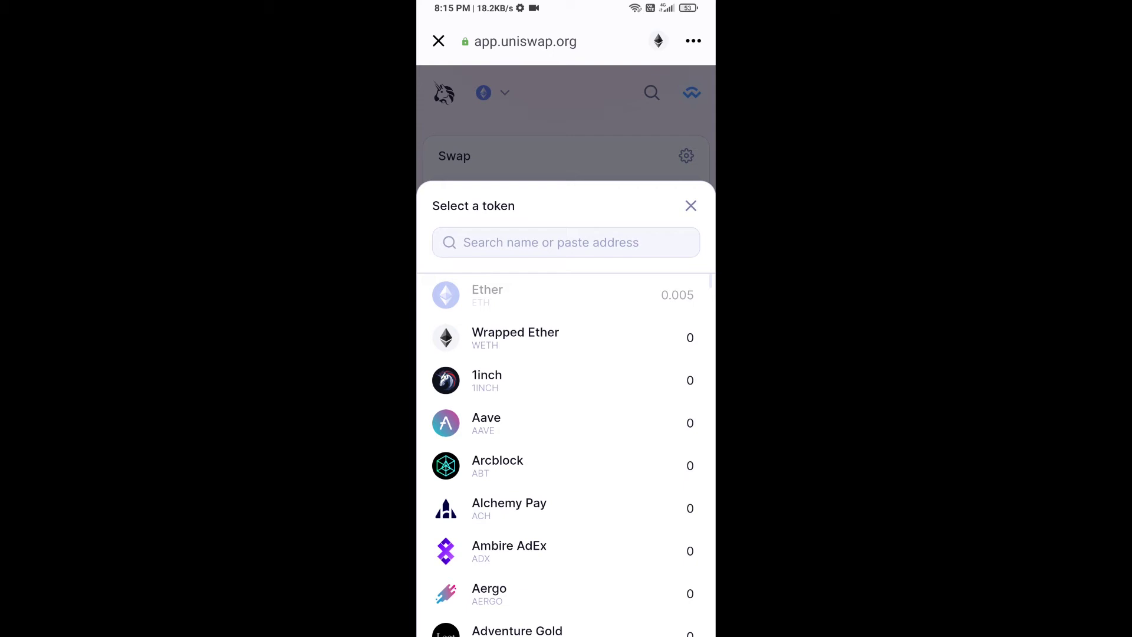
# Copy the SATS Ethereum contract address from CoinMarketCap and return to Uniswap.
pyautogui.moveTo(566, 632); pyautogui.dragTo(567, 355)
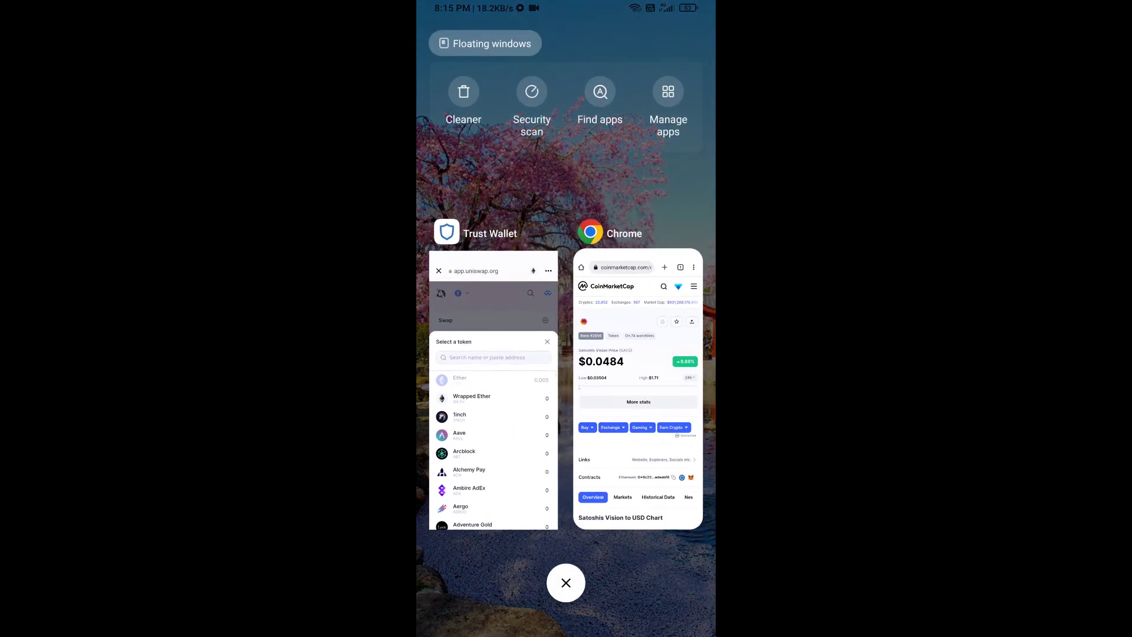
pyautogui.click(639, 381)
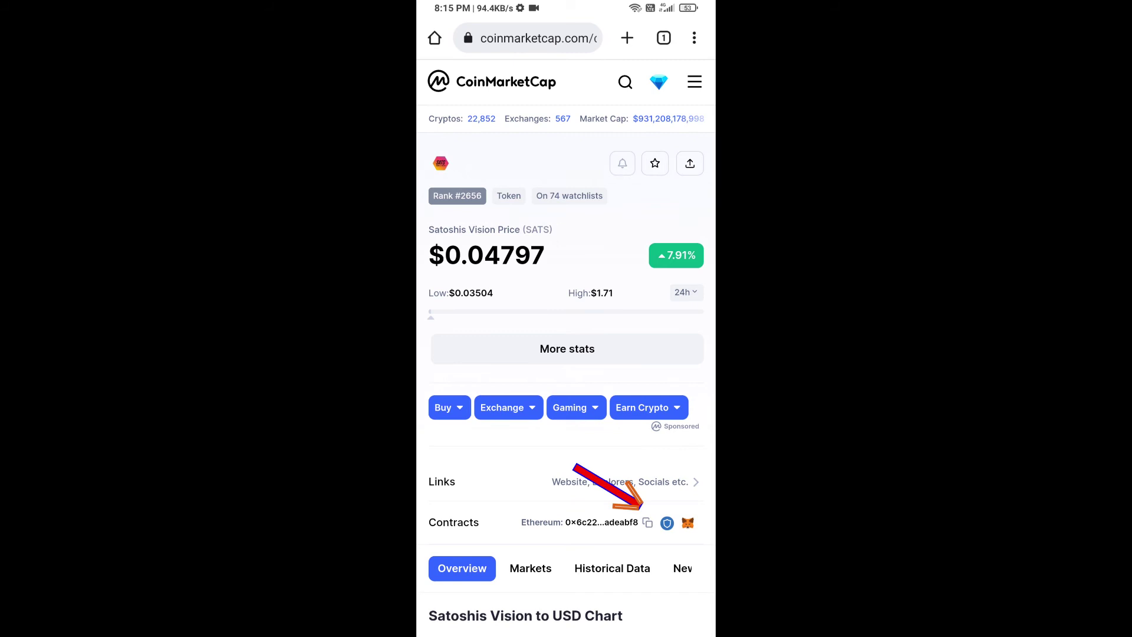
pyautogui.click(648, 523)
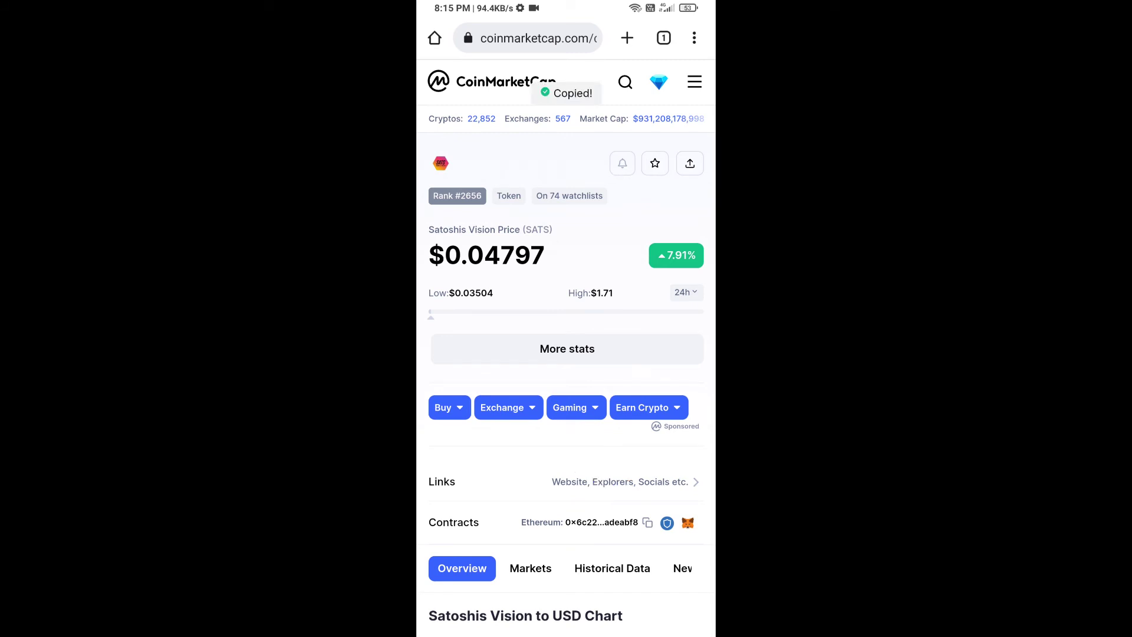
pyautogui.moveTo(566, 632); pyautogui.dragTo(566, 354)
pyautogui.click(640, 381)
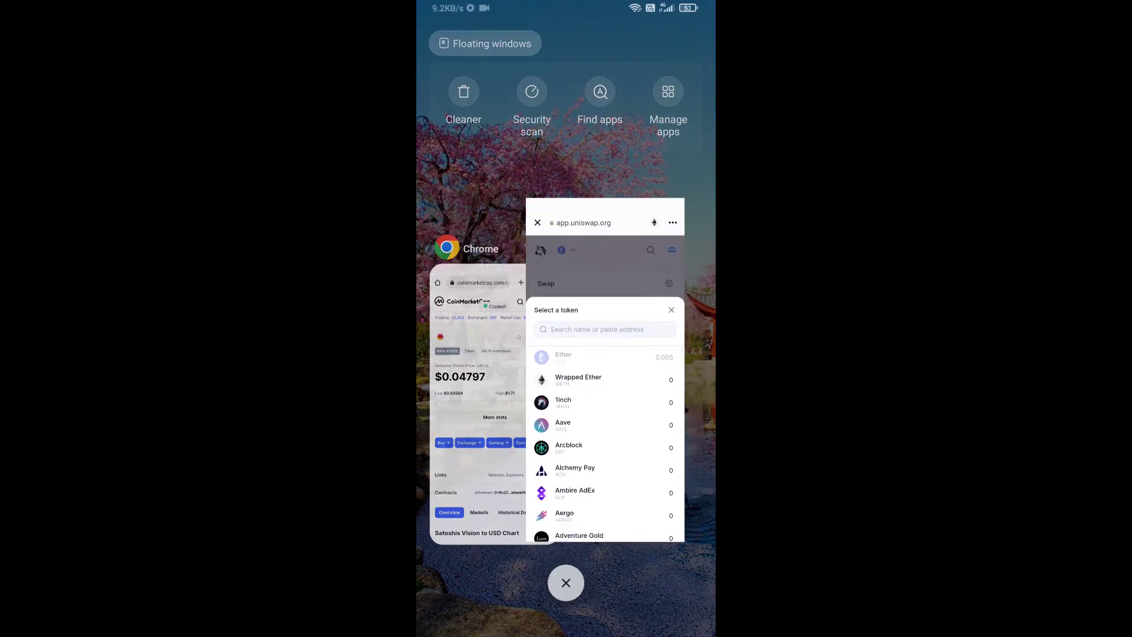
# Paste the contract address, pick SATOSHIS VISION, and accept the unverified-token warning.
pyautogui.click(463, 256)
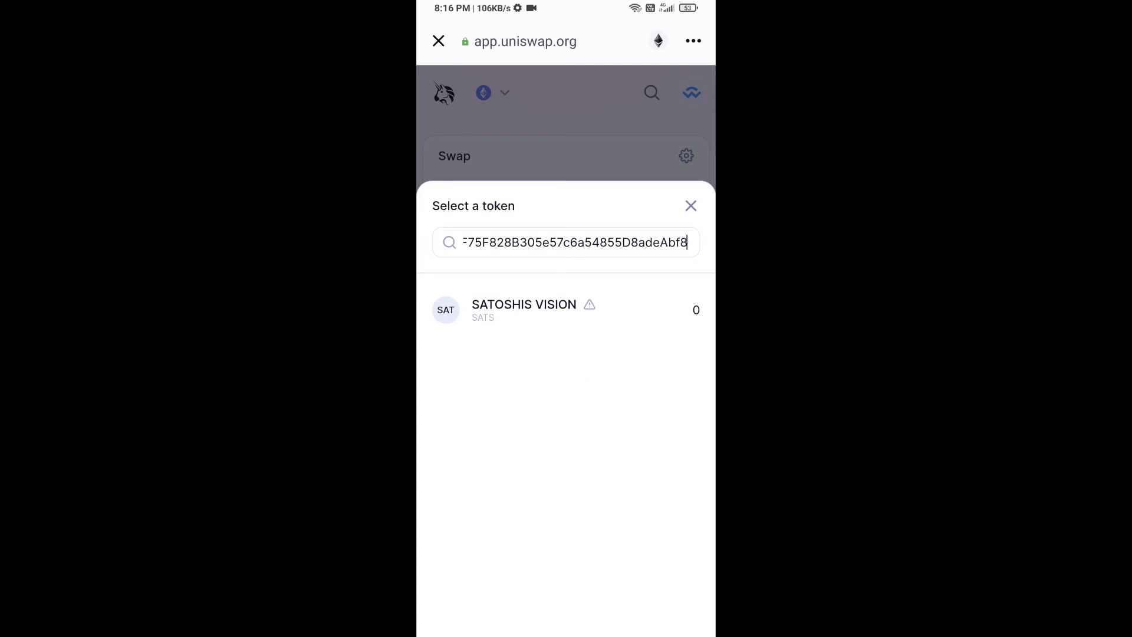
pyautogui.click(524, 305)
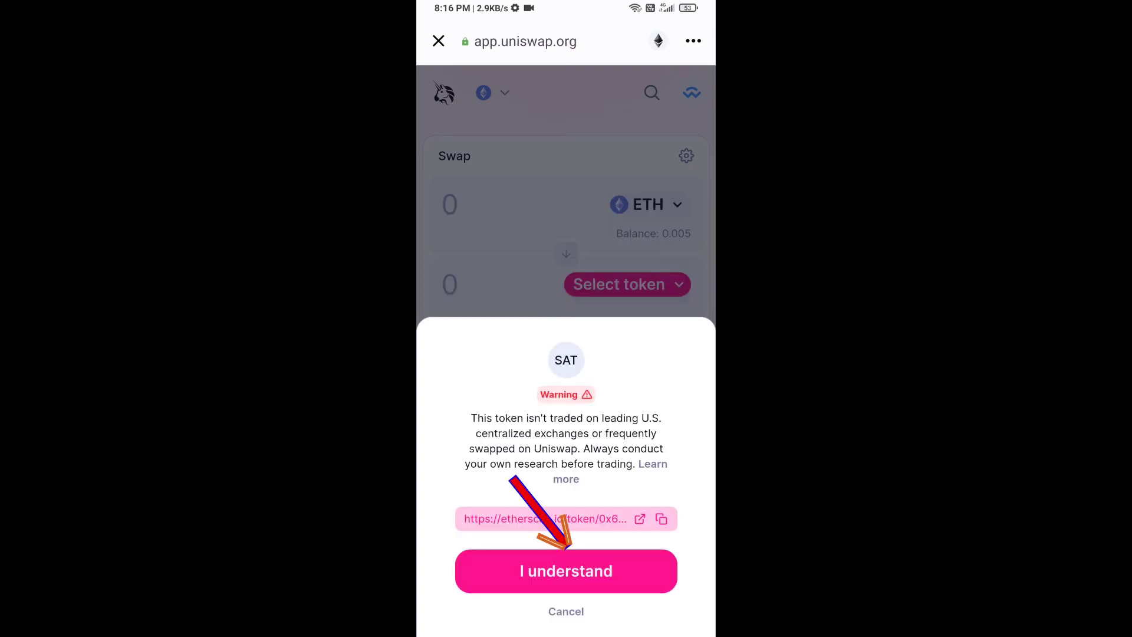
pyautogui.click(566, 571)
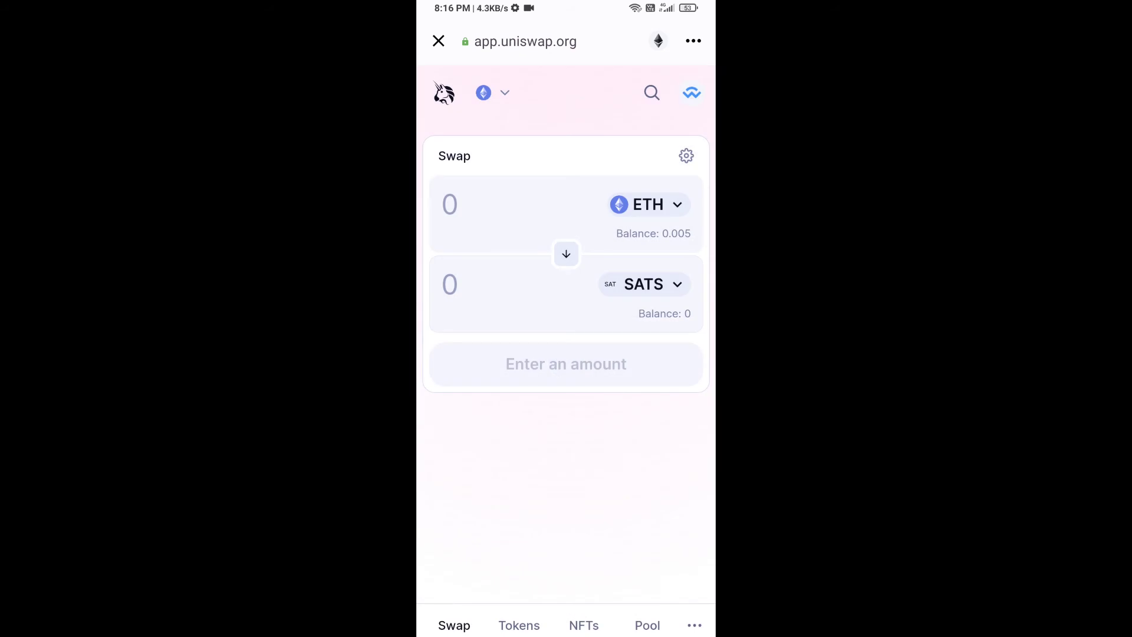
# Change the swap settings' slippage tolerance from 6.00 to 5%.
pyautogui.click(687, 156)
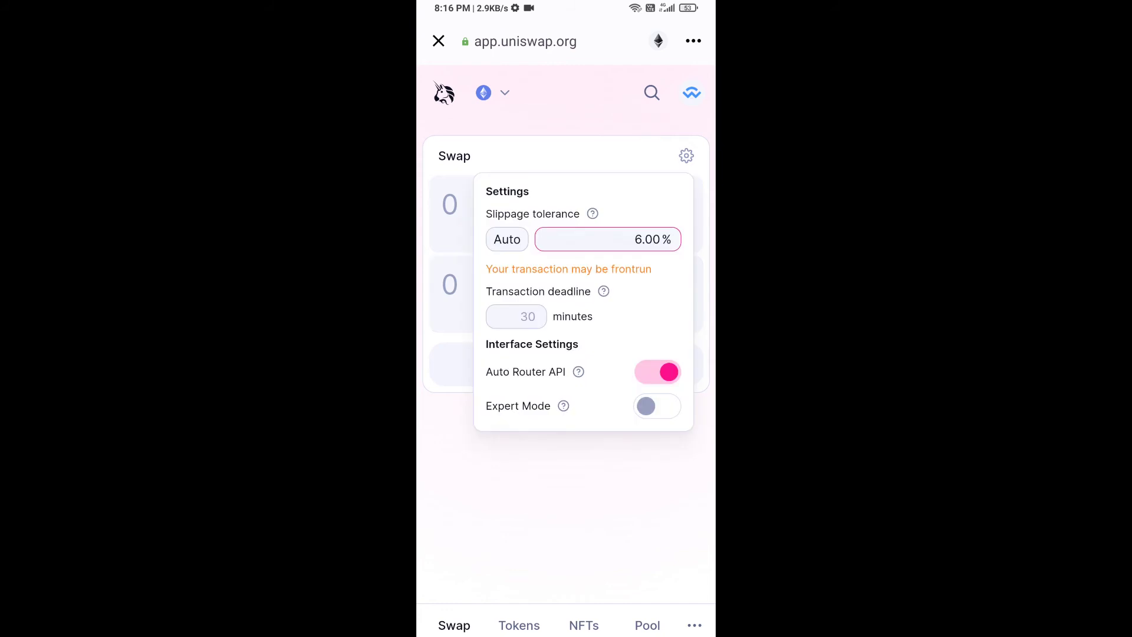
pyautogui.click(652, 238)
pyautogui.moveTo(652, 257); pyautogui.dragTo(659, 257)
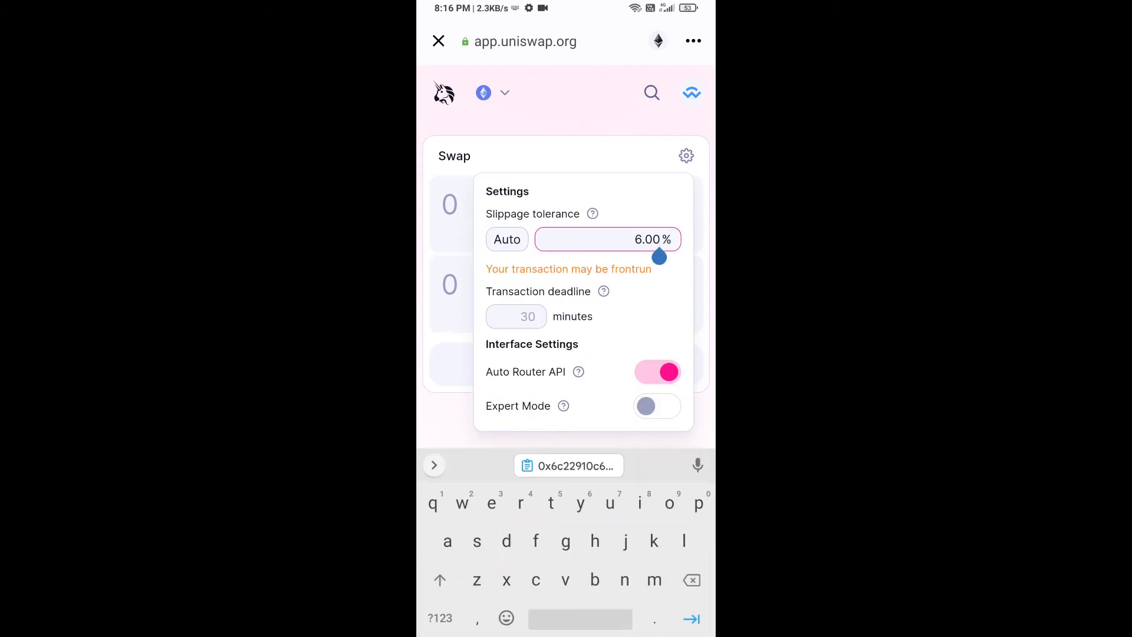
pyautogui.press('BackSpace')
pyautogui.press('BackSpace')
pyautogui.press('BackSpace')
pyautogui.write('5')
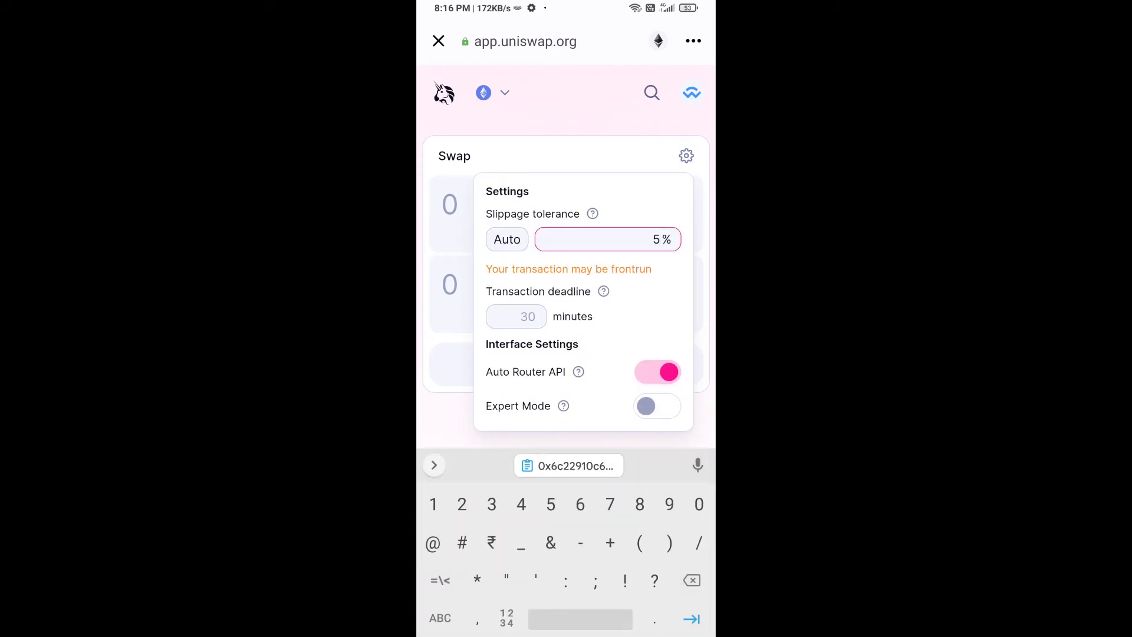
pyautogui.click(687, 157)
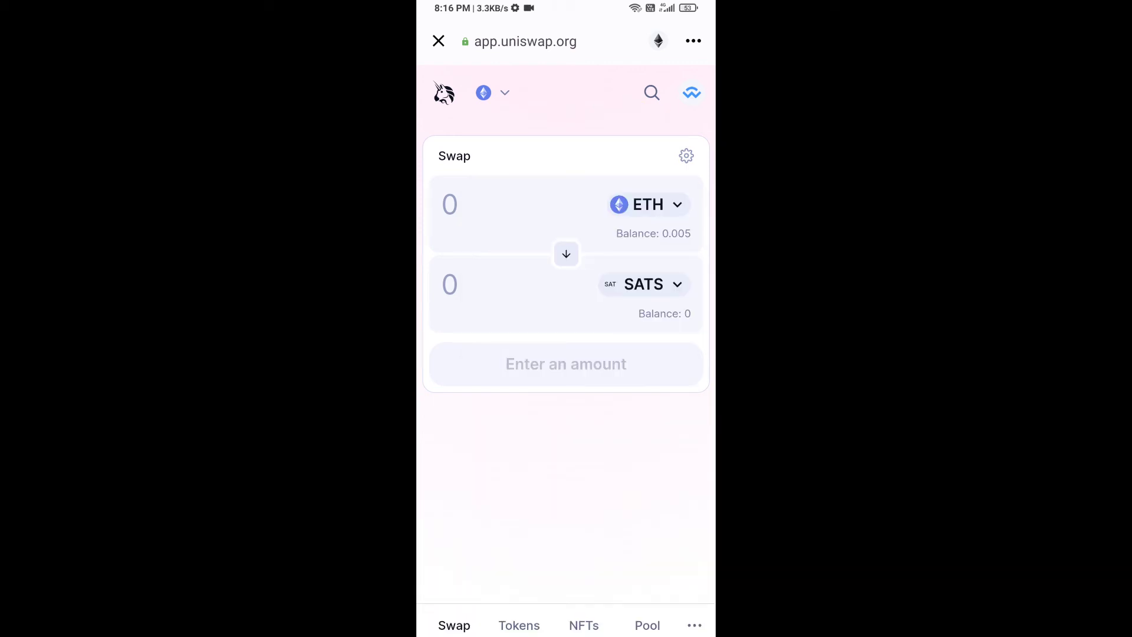
# Enter 0.005 as the SATS amount and proceed with the ETH-to-SATS swap.
pyautogui.click(478, 283)
pyautogui.write('0.')
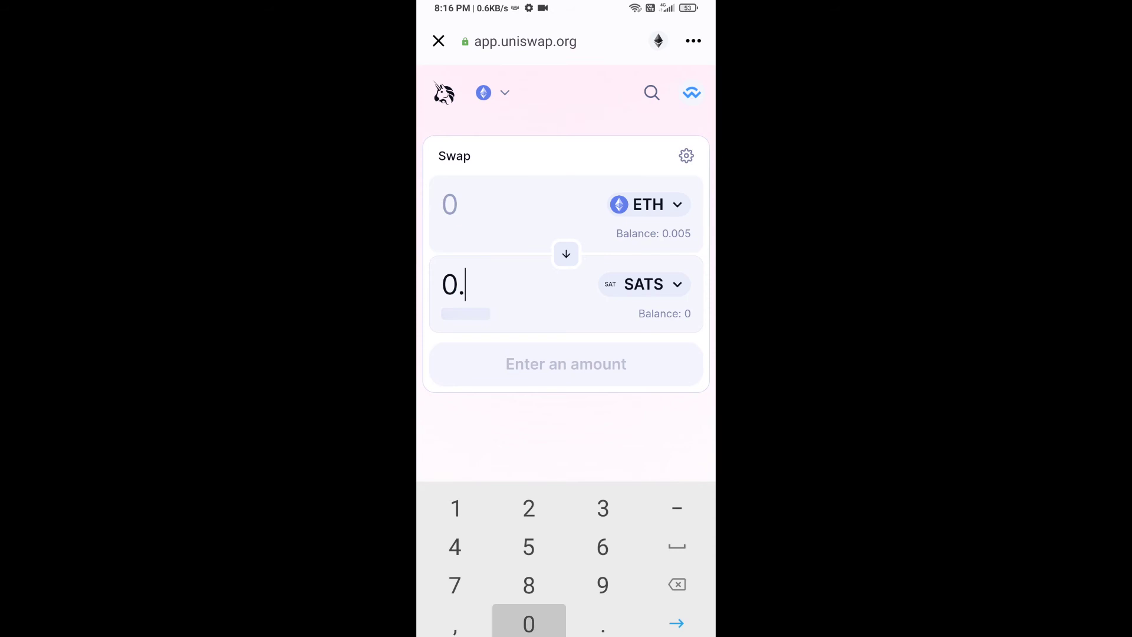
pyautogui.write('005')
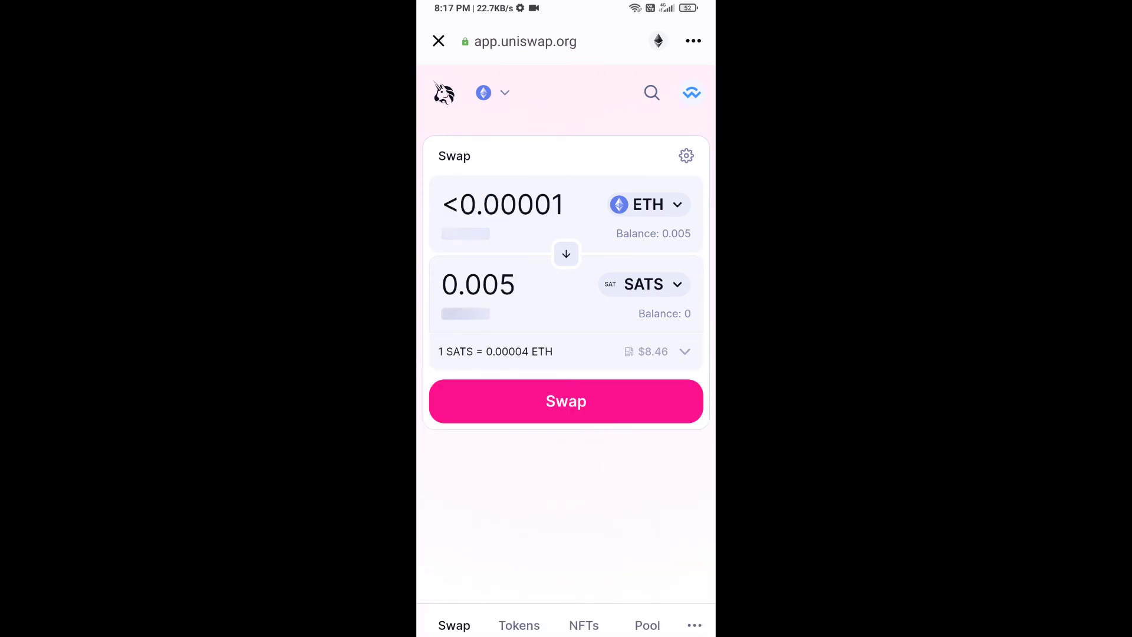
pyautogui.click(567, 398)
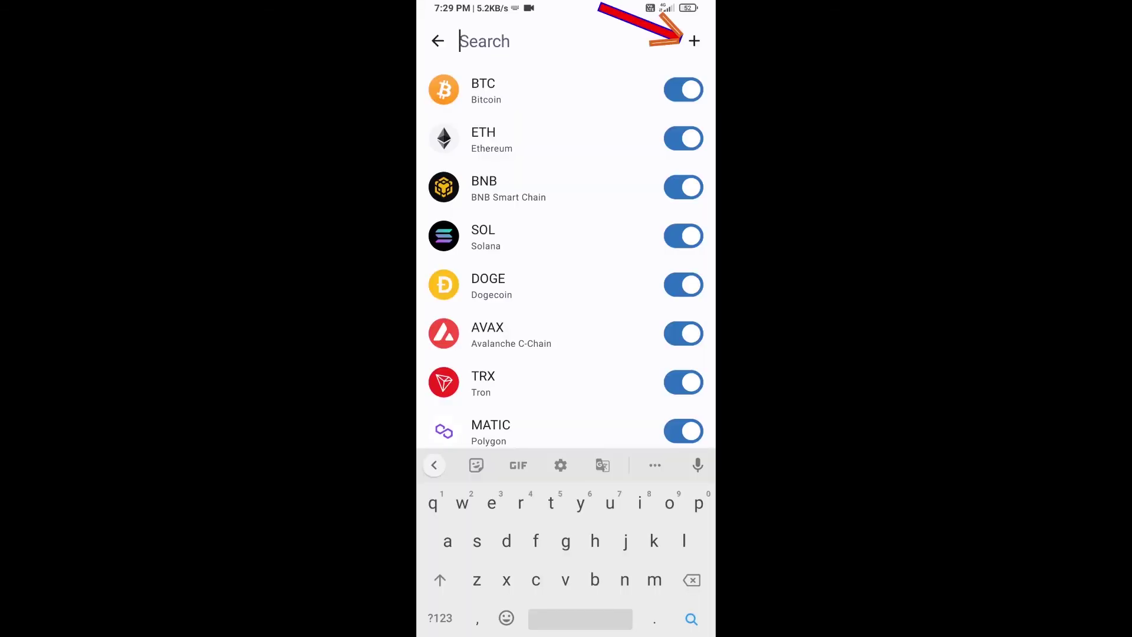
# Add a custom token using the copied Satoshis Vision contract address.
pyautogui.click(695, 40)
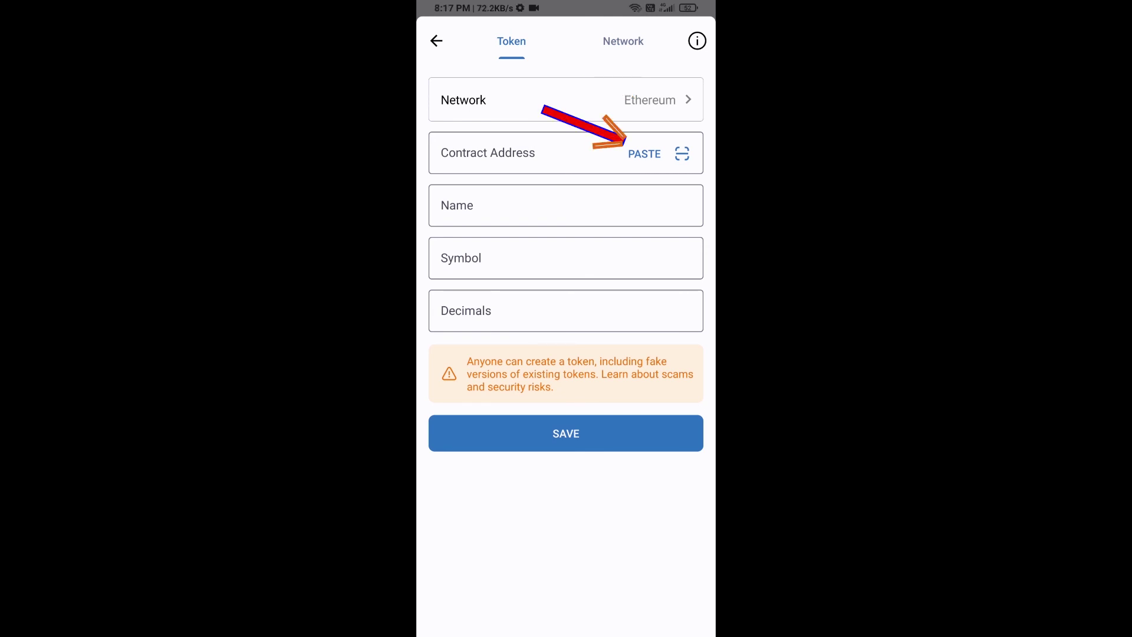
pyautogui.click(645, 153)
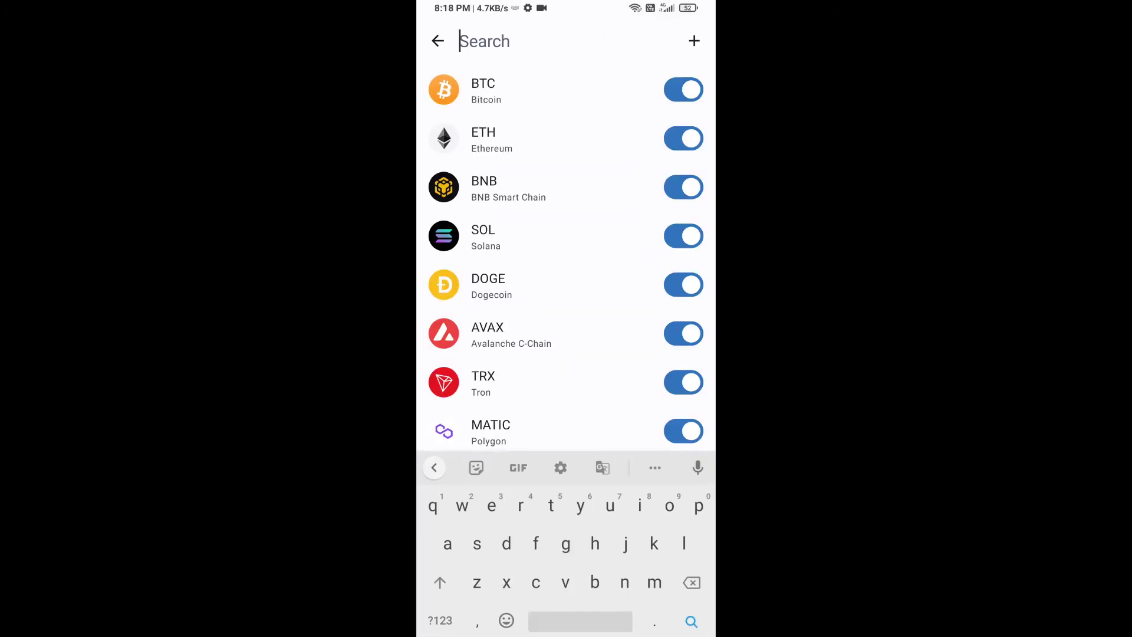
pyautogui.scroll(-5, 566, 354)
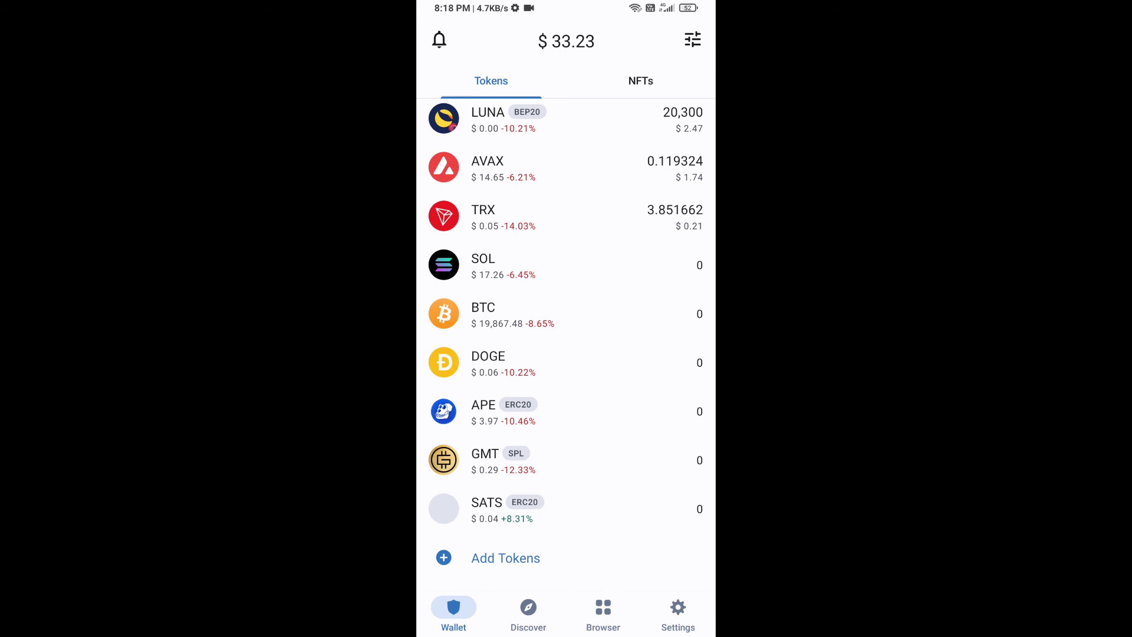